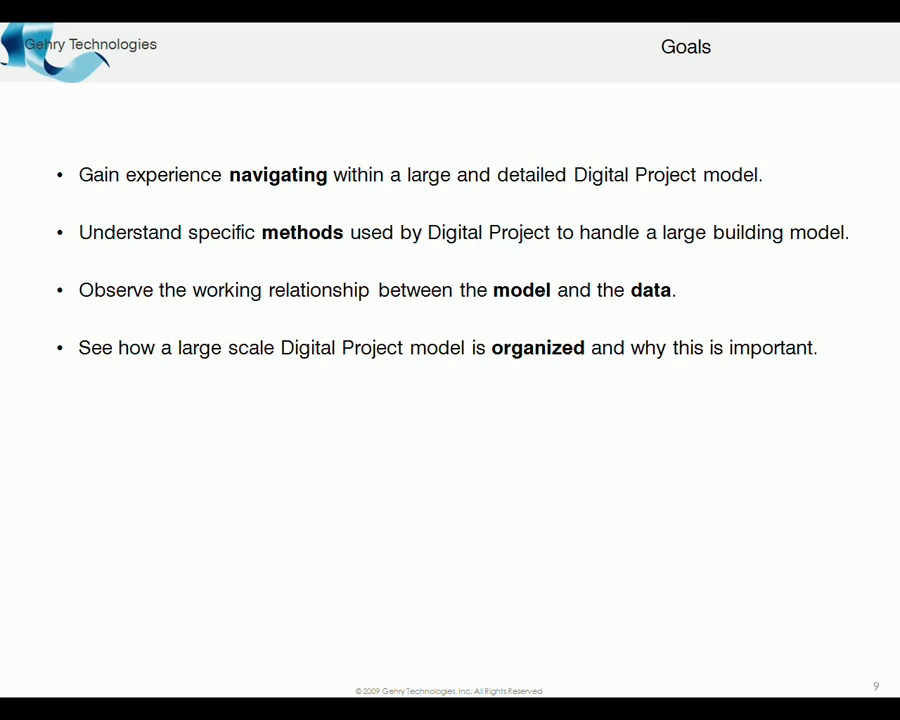
- Advance to slide 10, end the slide show, and select the slide 11 'Live Demonstration' thumbnail
key("Right")
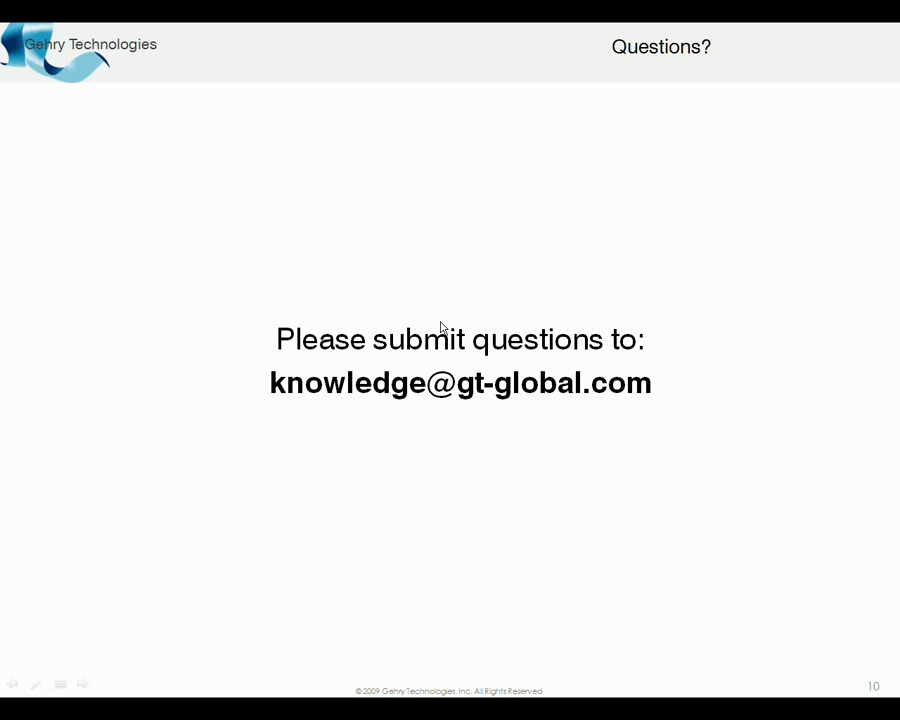
key("Escape")
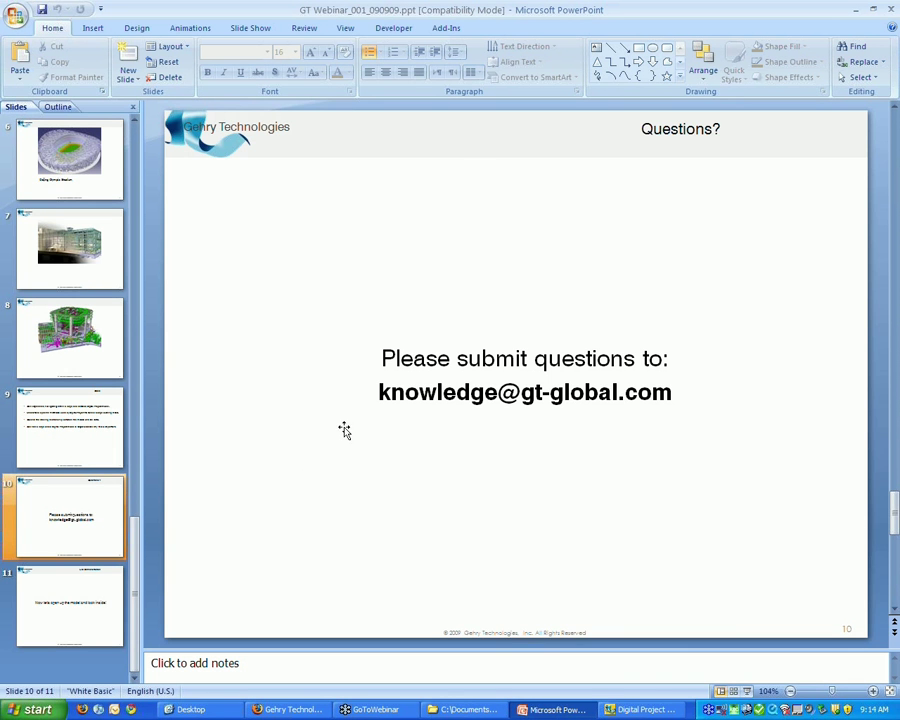
left_click(47, 600)
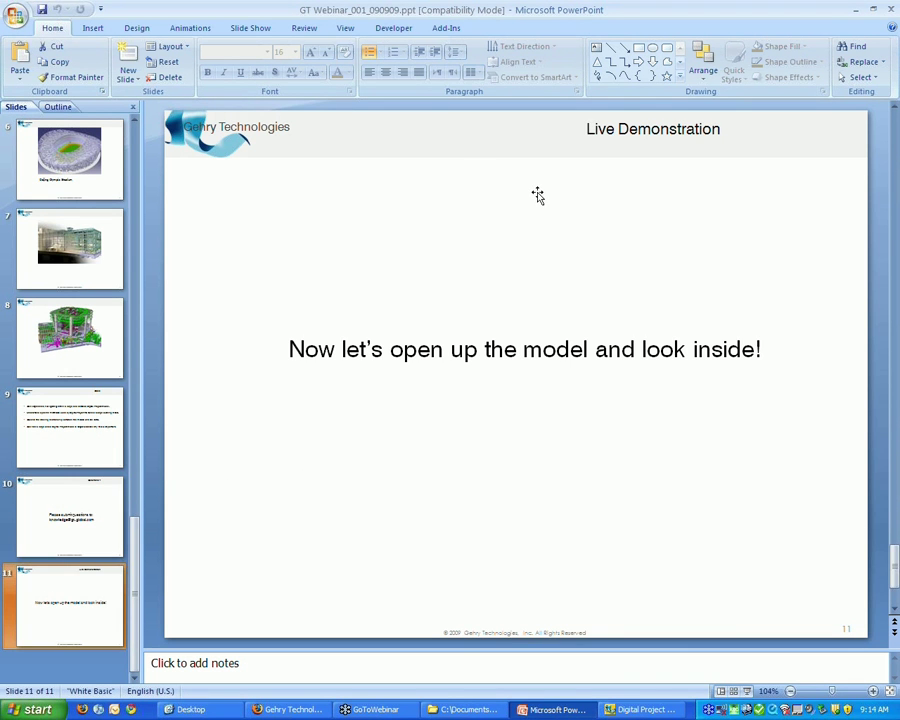
- Close PowerPoint to reveal the MAR.CATProduct tower, then browse and dismiss the Start workbench list
left_click(890, 12)
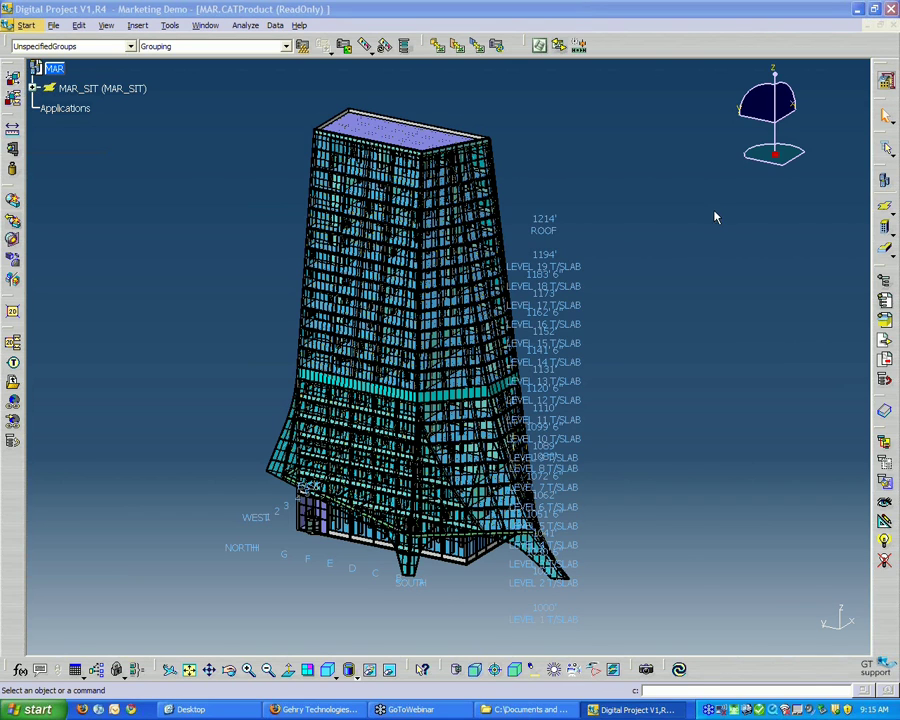
left_click(27, 28)
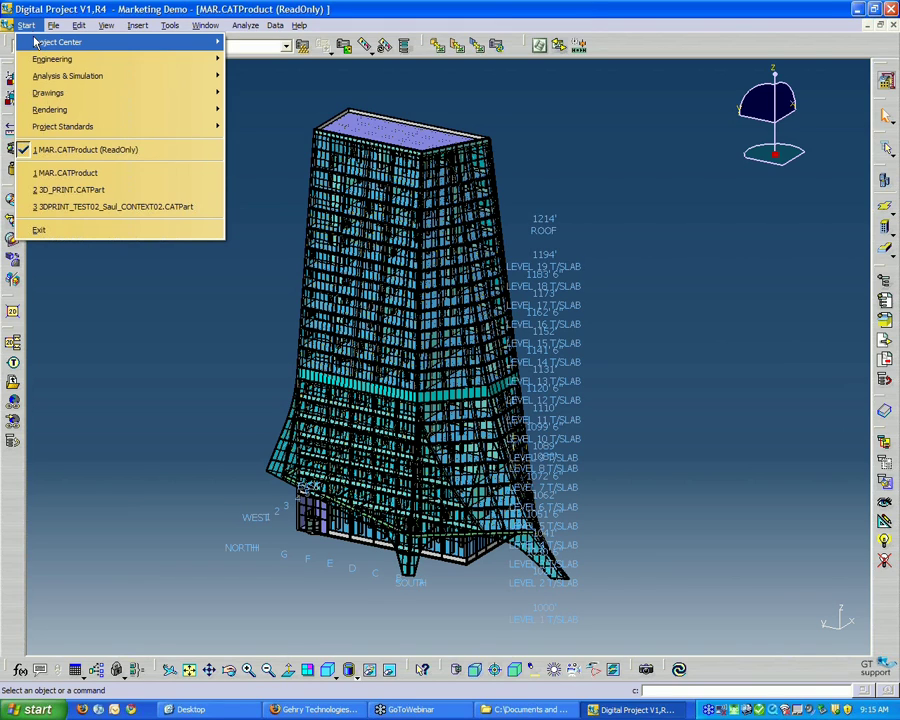
mouse_move(37, 45)
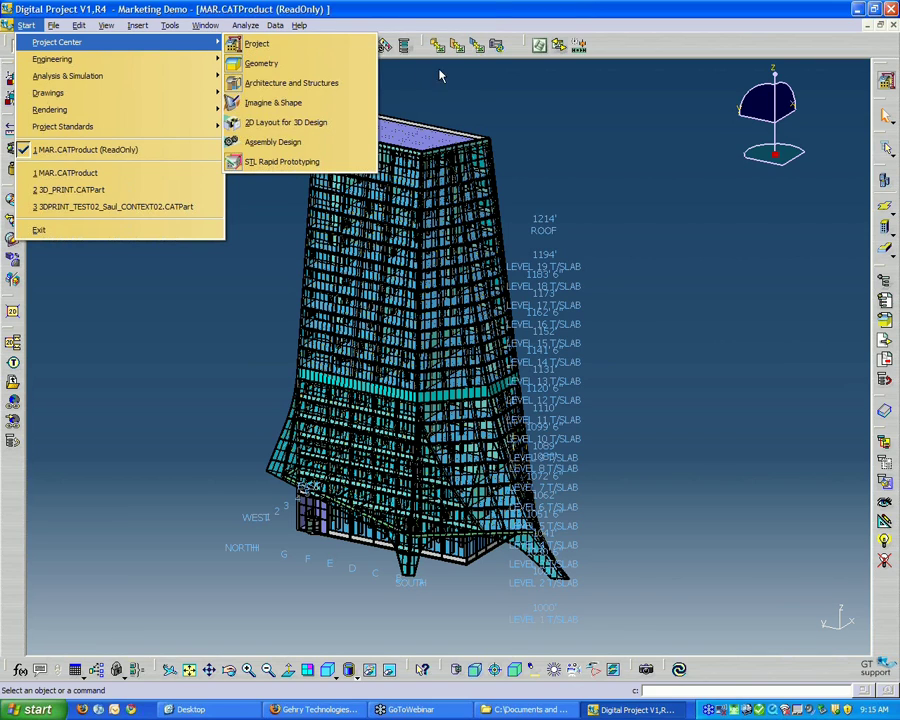
left_click(363, 86)
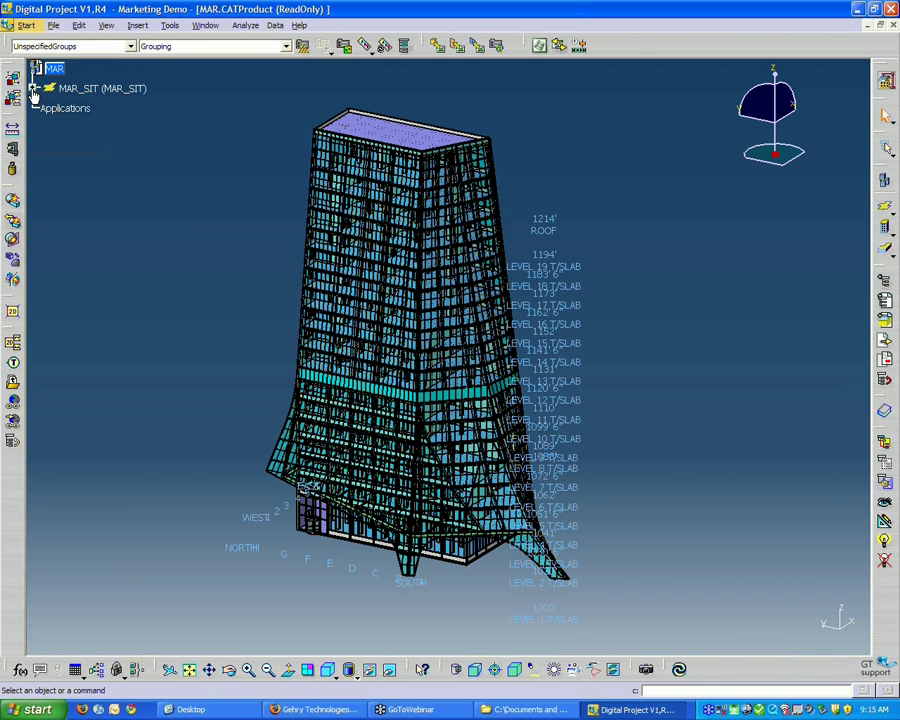
- Select MAR_SIT, rotate the tower to an upright frontal view, then select the MAR root product
left_click(80, 89)
left_click(617, 395)
middle_click_drag(617, 395, 592, 478)
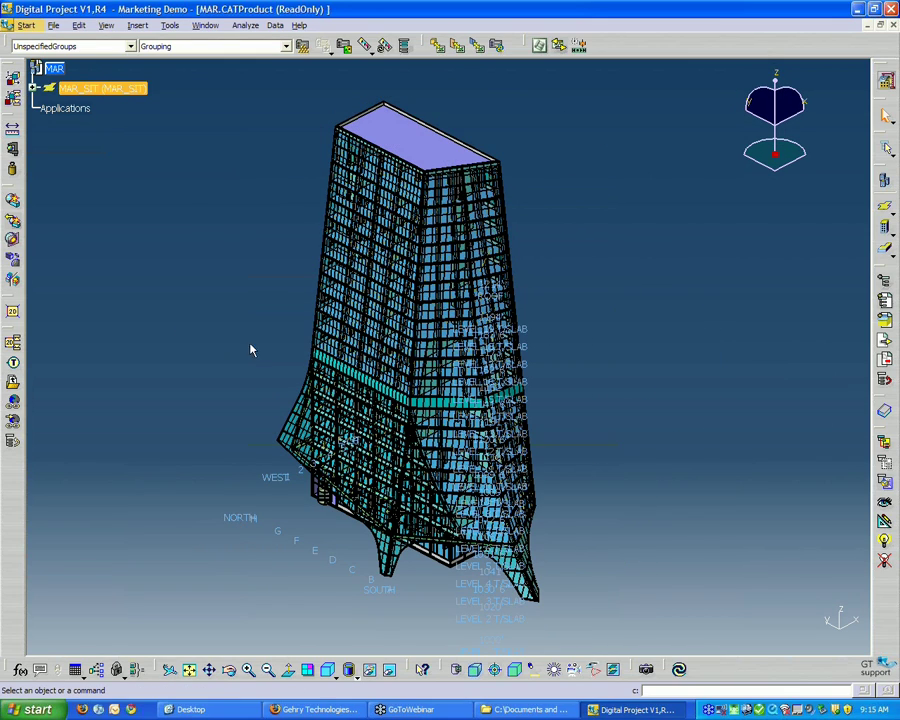
middle_click_drag(368, 372, 290, 345)
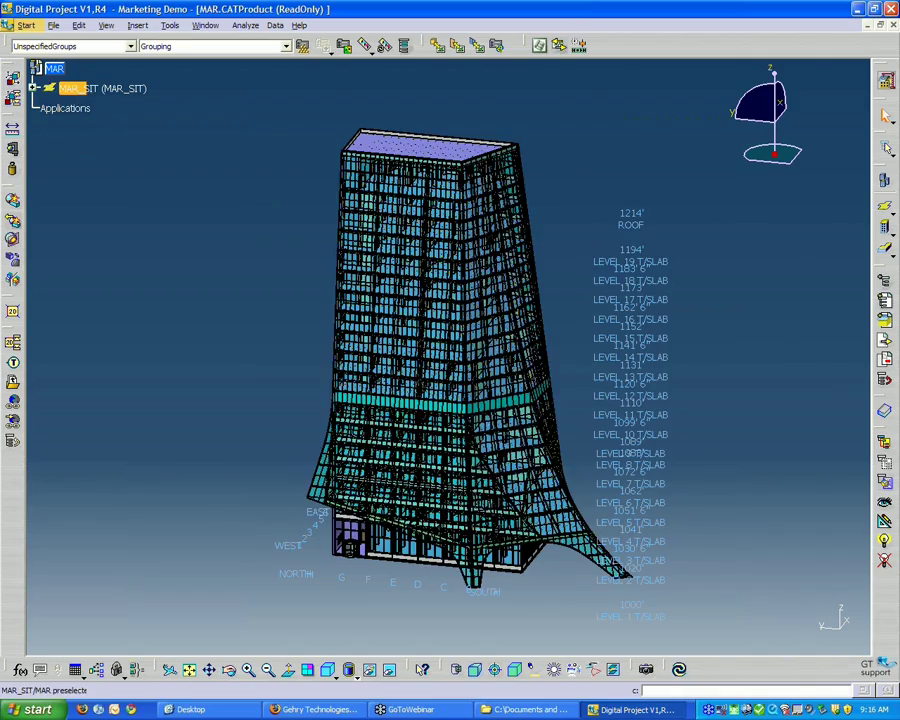
left_click(58, 70)
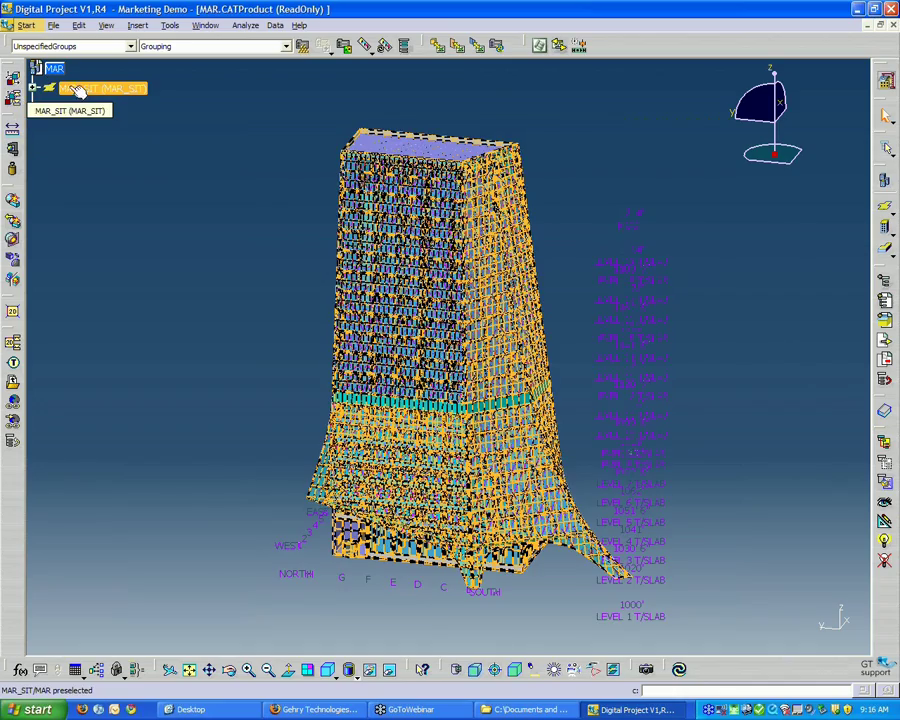
left_click(55, 68)
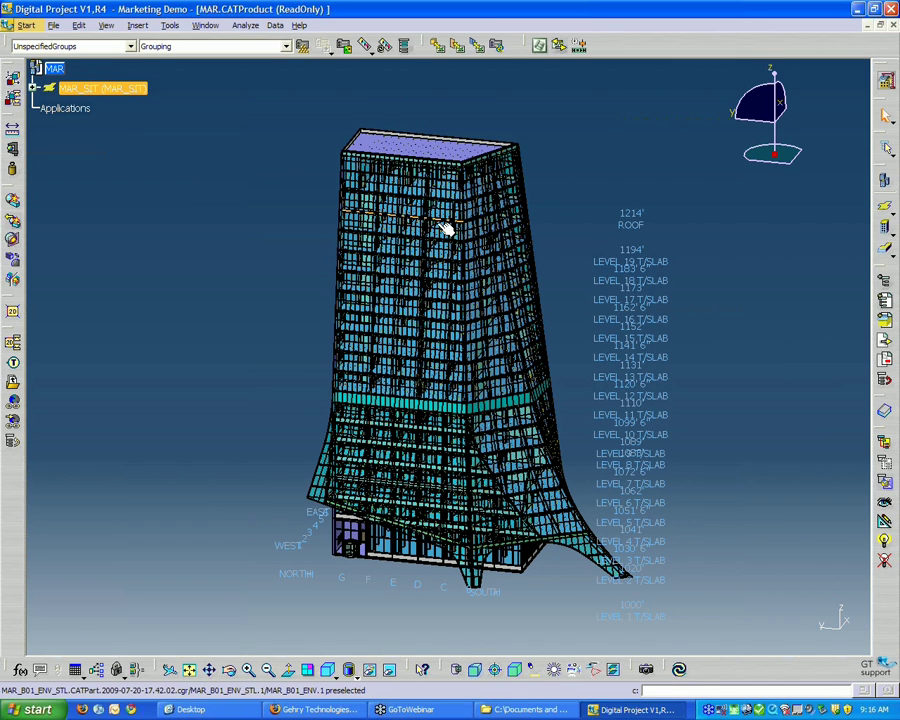
- Expand MAR_SIT, then MAR_B01, to list its eight sub-products DRV through PEN
left_click(33, 88)
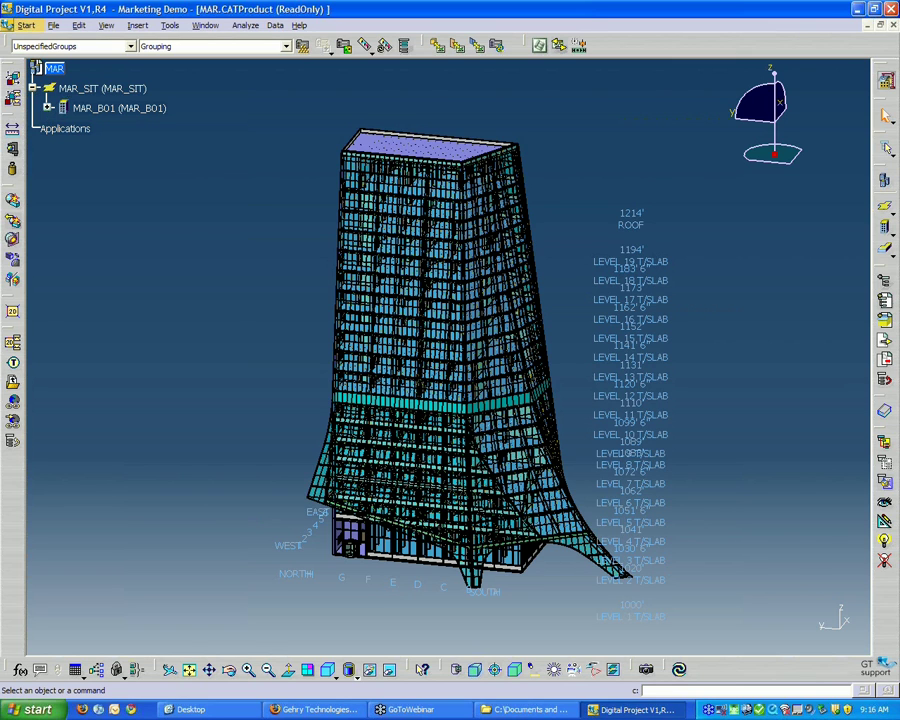
left_click(48, 108)
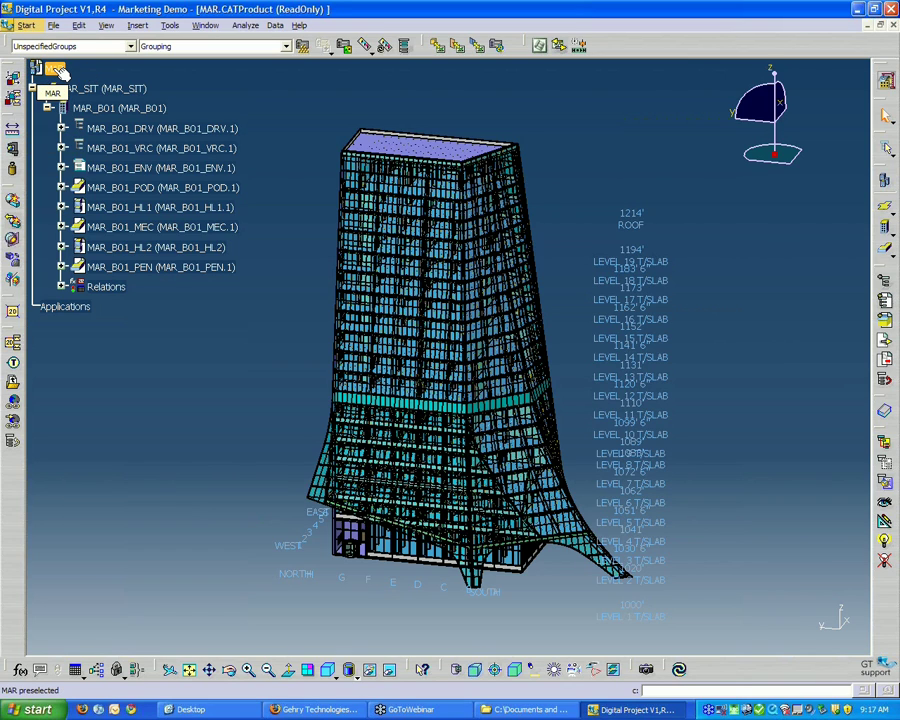
left_click(55, 69)
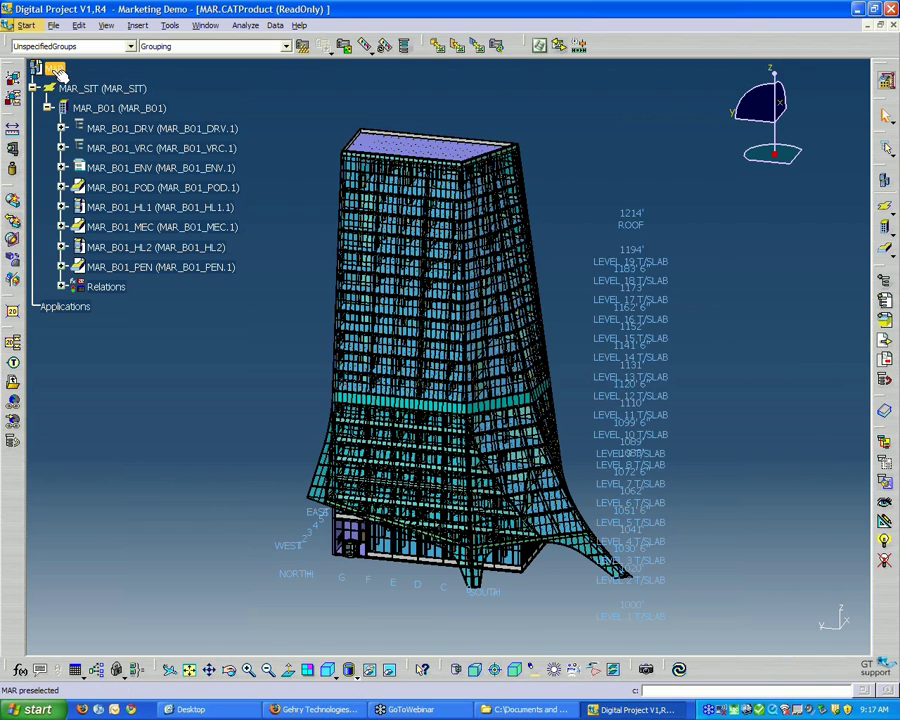
left_click(66, 72)
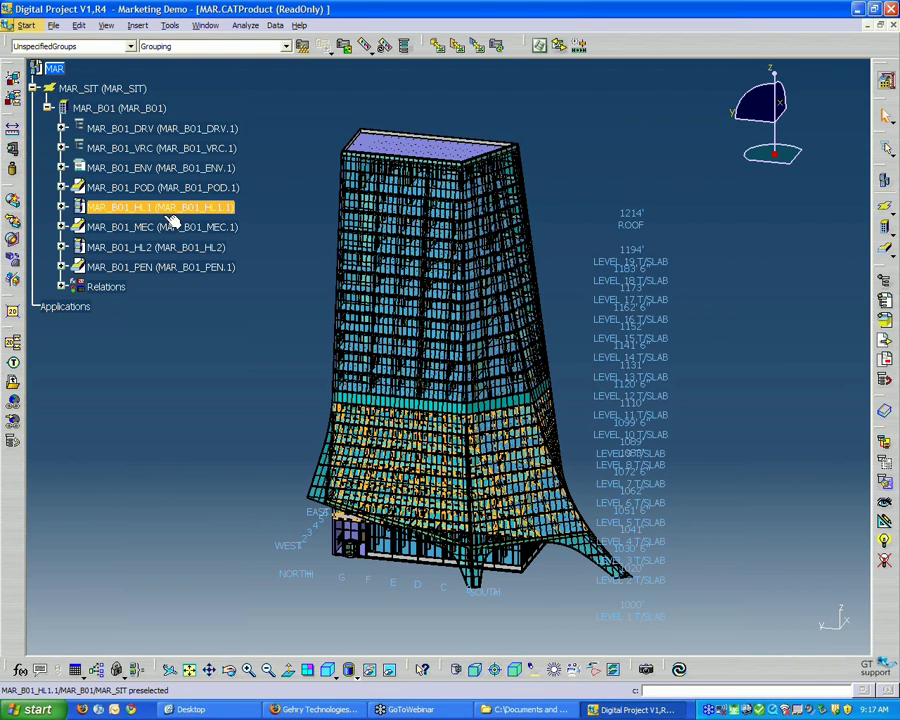
left_click(172, 229)
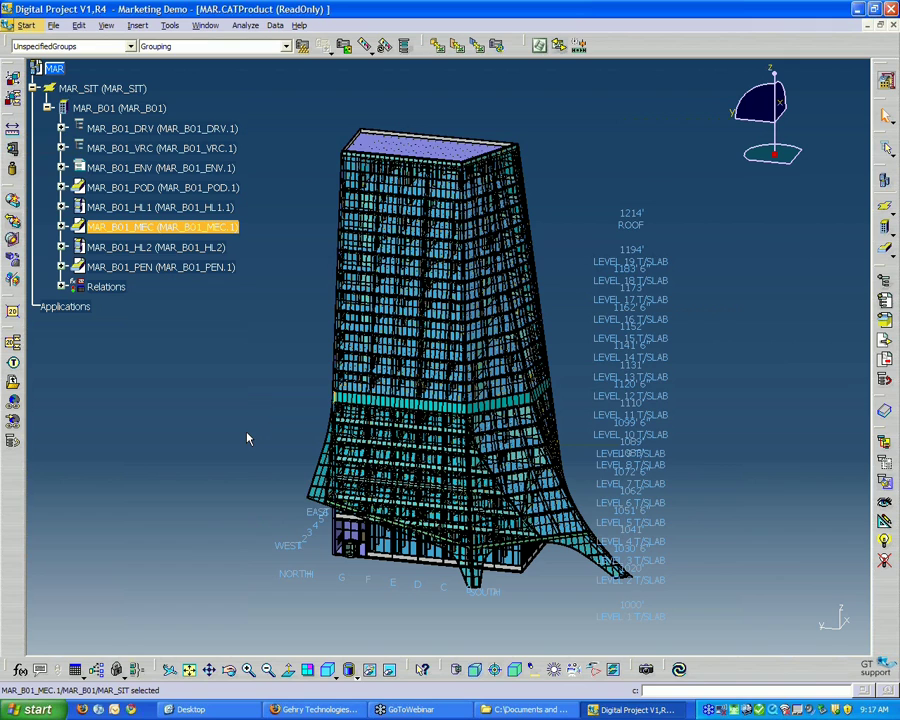
left_click(184, 268)
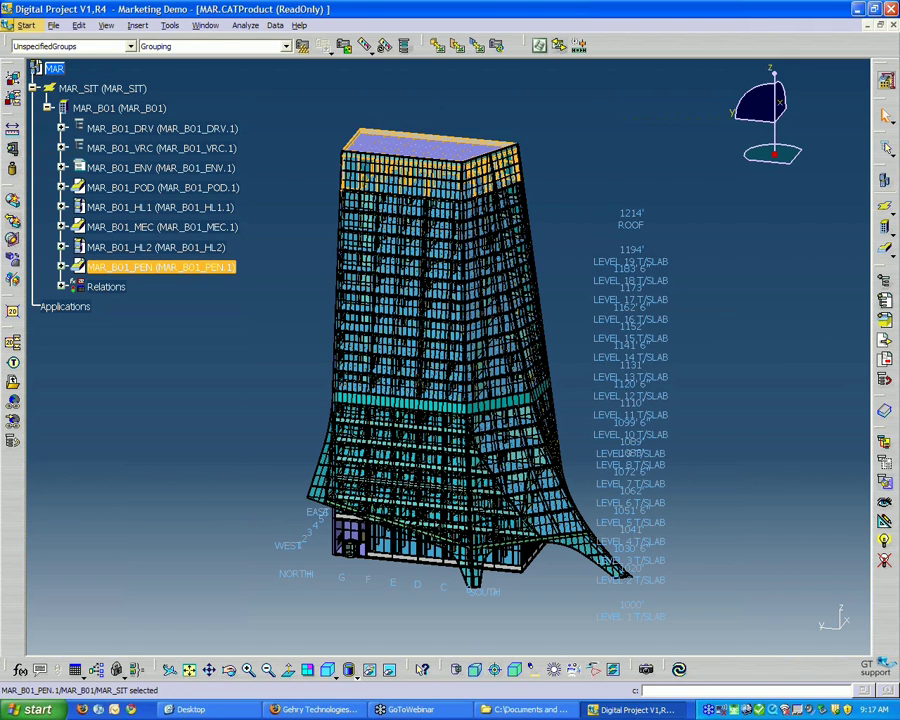
left_click(238, 408)
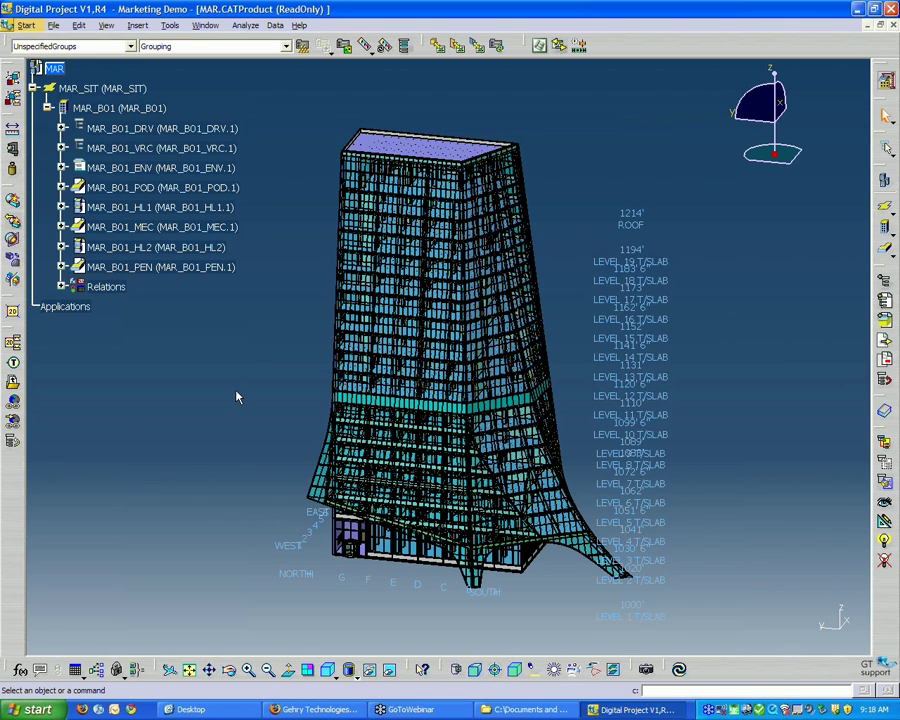
- Pan the tower slightly left and up, swing it closer, then nudge it upward
middle_click_drag(295, 418, 270, 421)
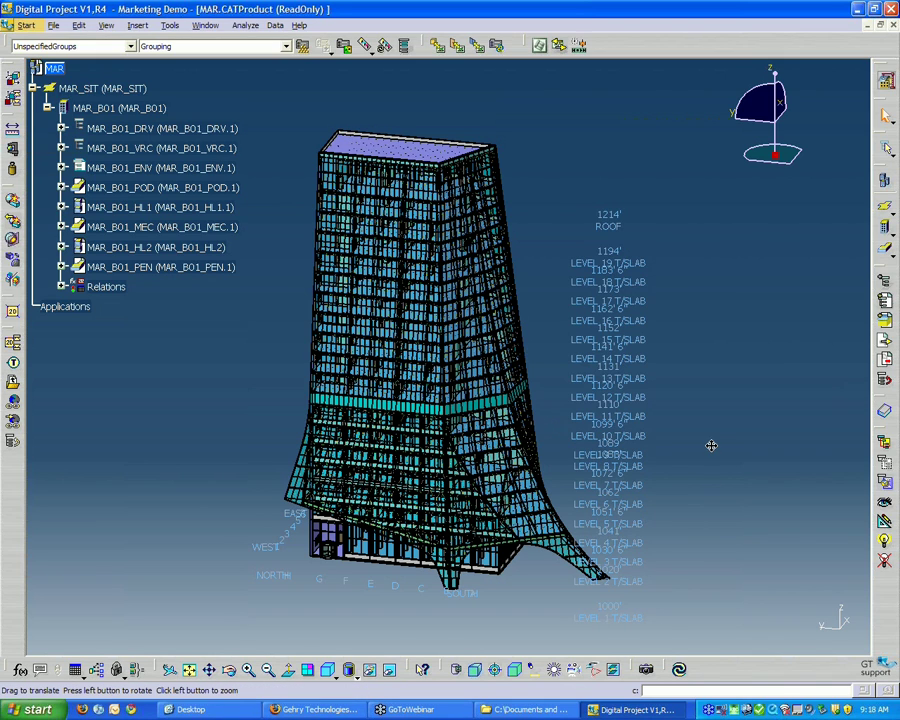
middle_click_drag(711, 445, 712, 452)
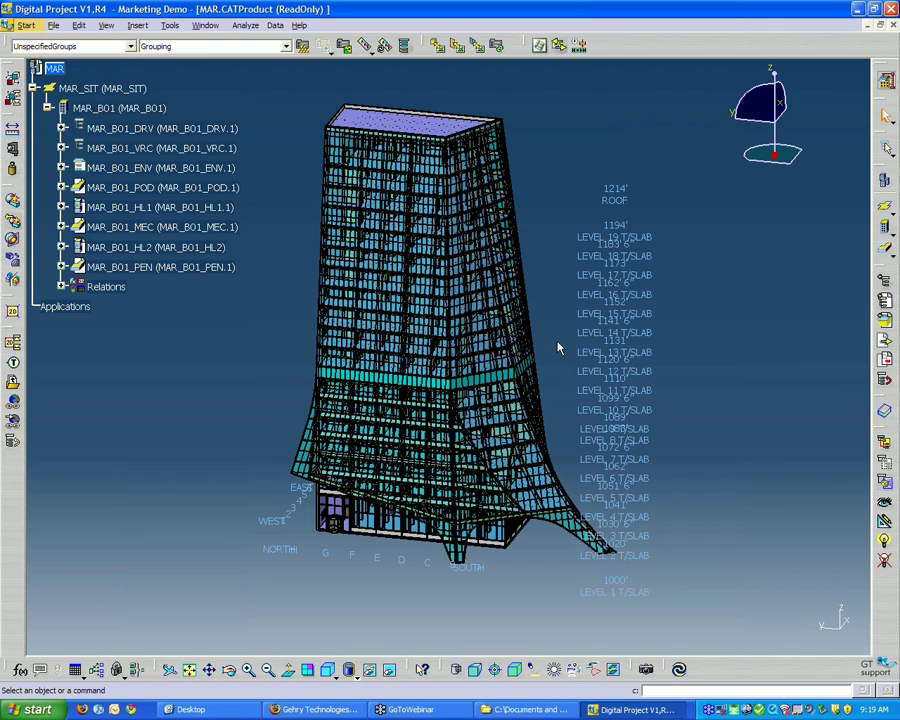
mouse_move(552, 337)
middle_mouse_down()
mouse_move(550, 364)
mouse_move(510, 278)
mouse_move(621, 386)
mouse_move(569, 253)
mouse_move(450, 358)
mouse_move(636, 336)
mouse_move(600, 300)
mouse_move(560, 280)
mouse_move(569, 233)
mouse_move(481, 449)
mouse_move(605, 370)
mouse_move(508, 376)
mouse_move(558, 360)
middle_mouse_up()
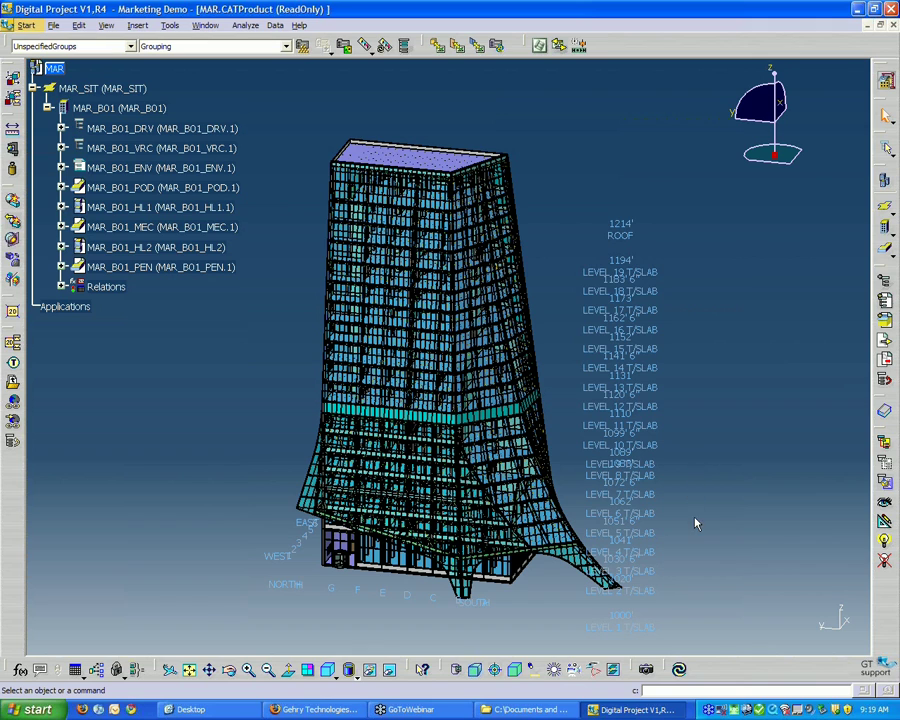
middle_click_drag(692, 528, 686, 421)
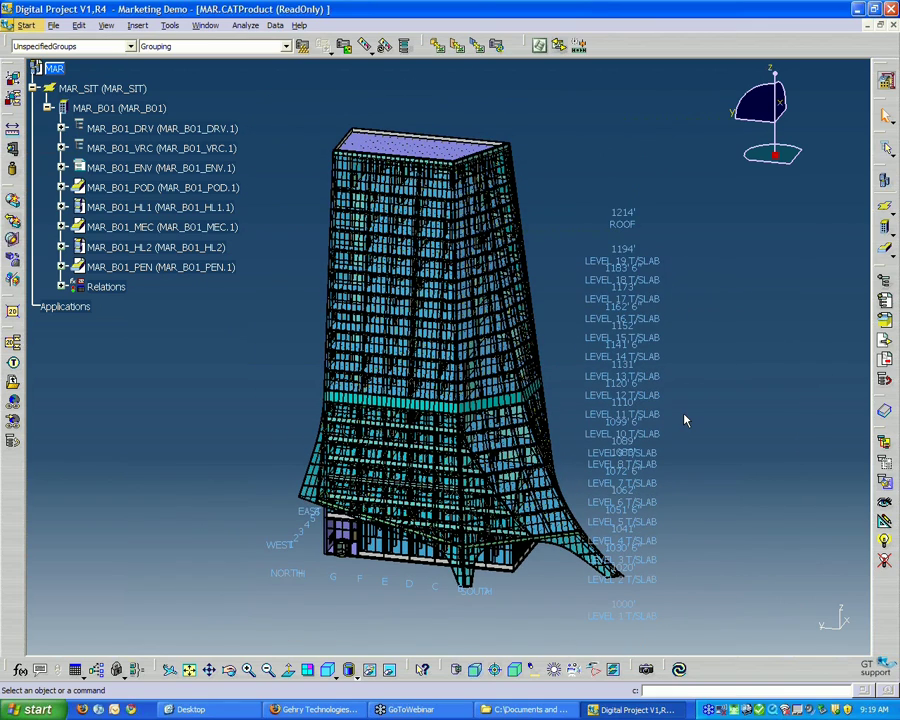
- Shift the tower slightly right and down, then orbit it to show LEVEL 1 through 19
mouse_move(686, 421)
middle_mouse_down()
mouse_move(685, 476)
mouse_move(693, 410)
mouse_move(681, 378)
mouse_move(690, 494)
mouse_move(679, 420)
middle_mouse_up()
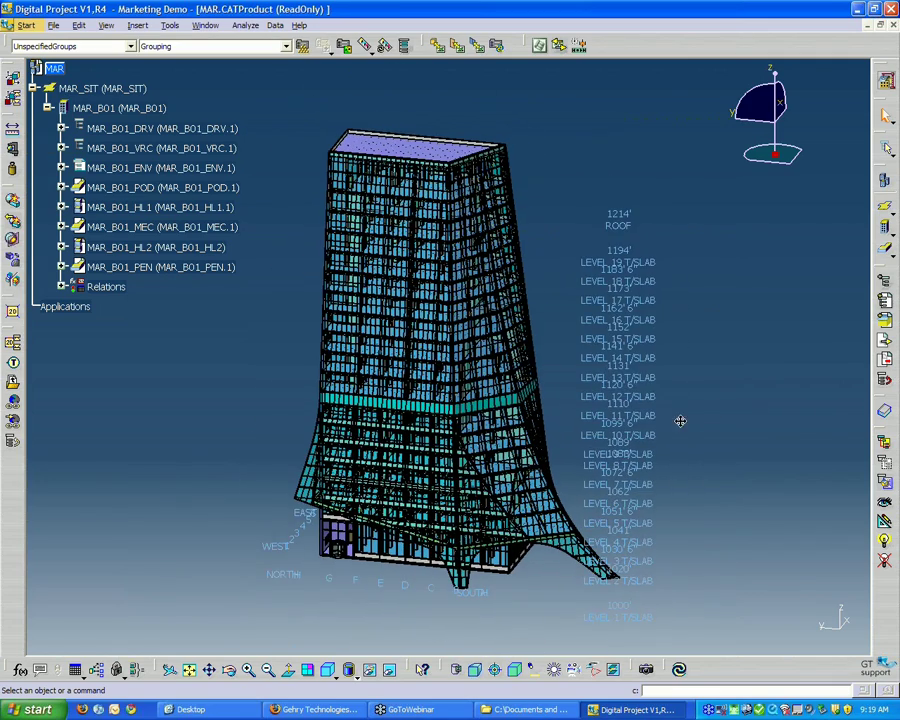
middle_click_drag(562, 368, 567, 379)
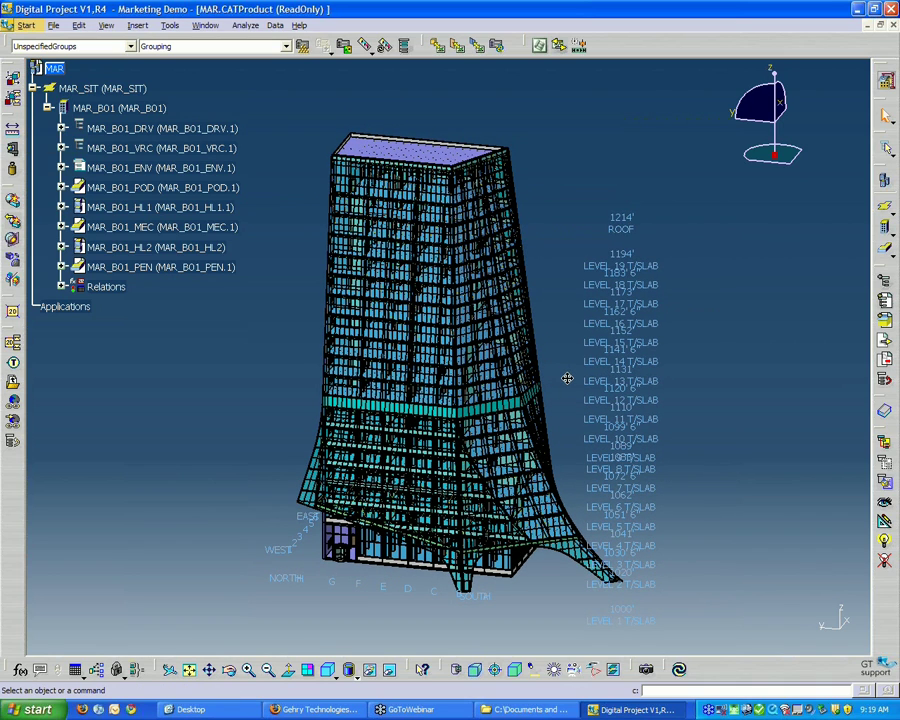
mouse_move(567, 378)
middle_mouse_down()
mouse_move(575, 380)
mouse_move(565, 394)
mouse_move(569, 418)
mouse_move(599, 362)
mouse_move(577, 255)
mouse_move(548, 195)
mouse_move(488, 215)
mouse_move(440, 333)
mouse_move(438, 378)
mouse_move(551, 478)
mouse_move(679, 394)
mouse_move(688, 271)
mouse_move(645, 191)
mouse_move(454, 185)
mouse_move(346, 307)
mouse_move(398, 527)
mouse_move(749, 364)
mouse_move(749, 253)
mouse_move(482, 187)
mouse_move(395, 335)
mouse_move(430, 510)
mouse_move(741, 428)
mouse_move(771, 209)
mouse_move(562, 174)
mouse_move(400, 280)
mouse_move(457, 360)
mouse_move(672, 462)
mouse_move(706, 270)
mouse_move(635, 187)
mouse_move(534, 175)
mouse_move(400, 305)
mouse_move(410, 476)
mouse_move(597, 516)
mouse_move(724, 368)
mouse_move(707, 261)
mouse_move(684, 236)
mouse_move(567, 317)
mouse_move(552, 402)
mouse_move(581, 387)
middle_mouse_up()
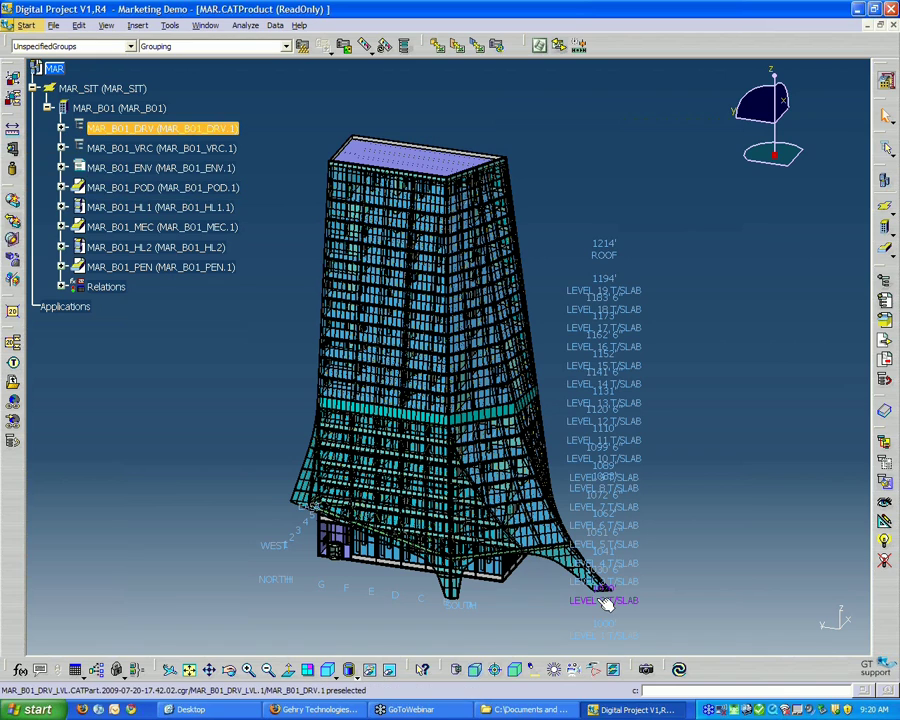
middle_click_drag(603, 639, 441, 543)
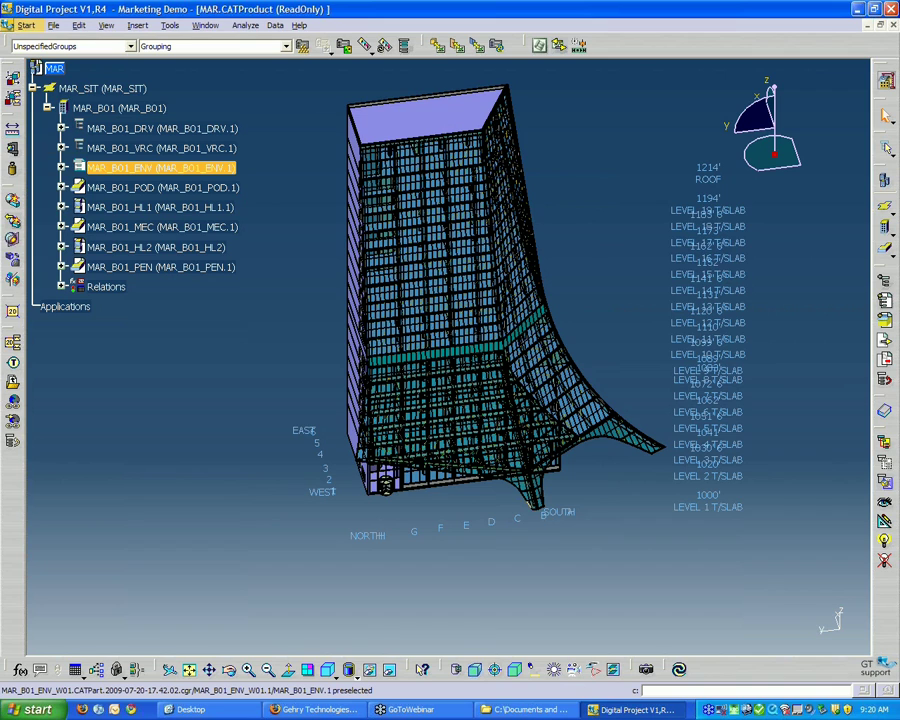
- Slide the tower up-left, orbit it to a new angle, and zoom back in on it
middle_click_drag(450, 505, 368, 354)
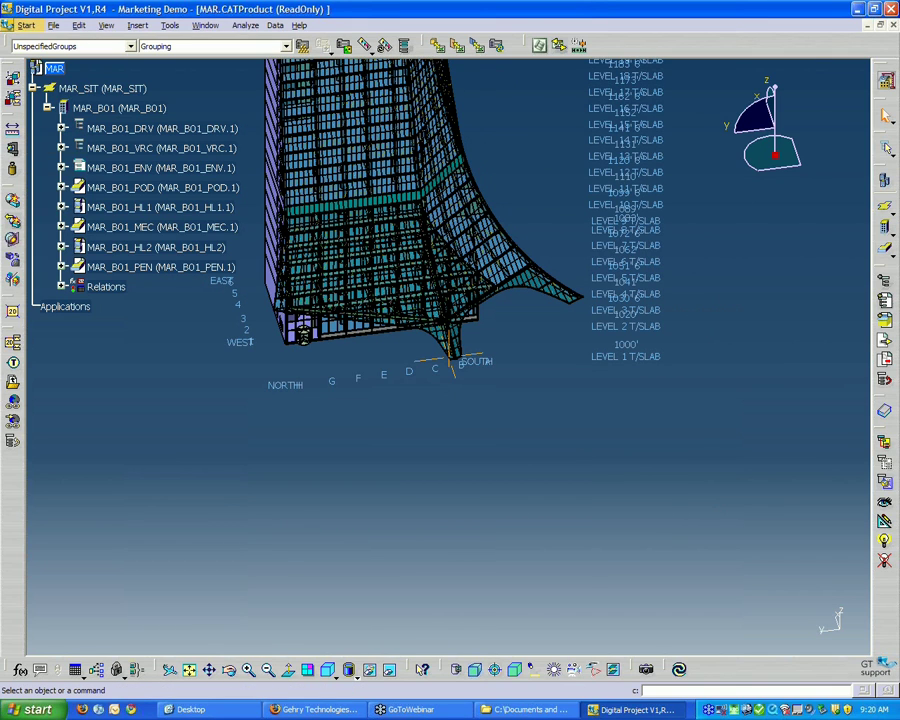
middle_click_drag(448, 410, 572, 478)
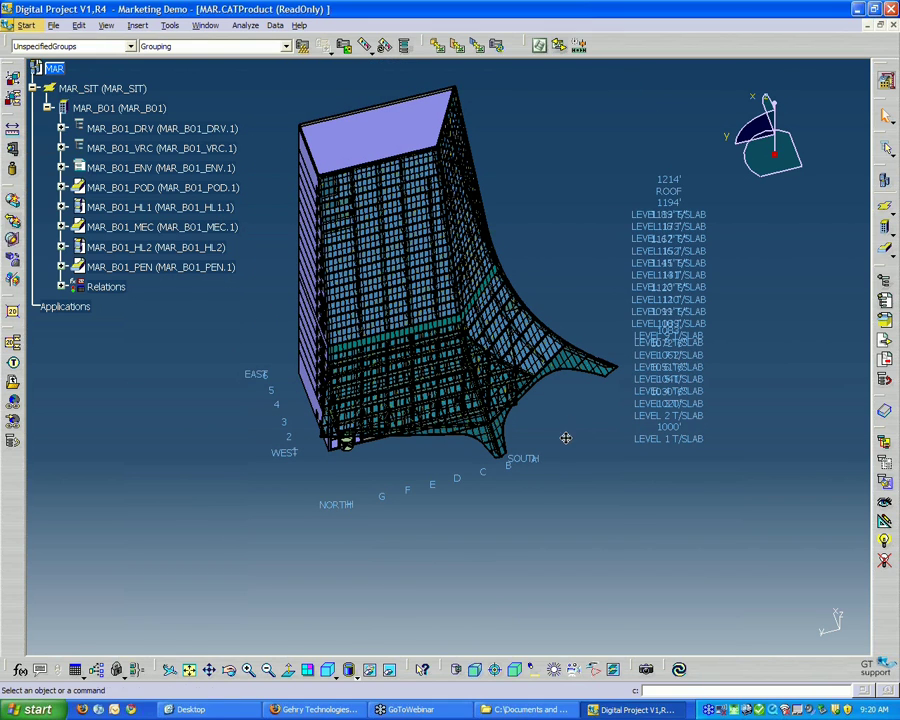
middle_click_drag(566, 436, 518, 364)
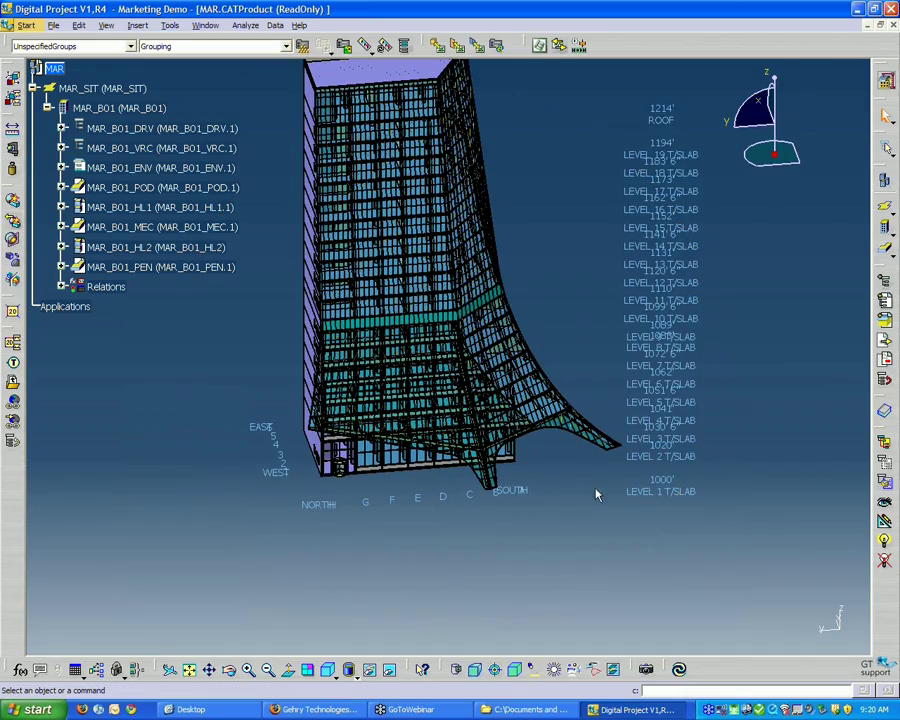
middle_click_drag(597, 490, 500, 422)
- Zoom until the tower fills the view, orbit to another side, and shift it slightly upward
middle_click_drag(559, 416, 594, 404, "ctrl")
middle_click_drag(533, 396, 634, 399)
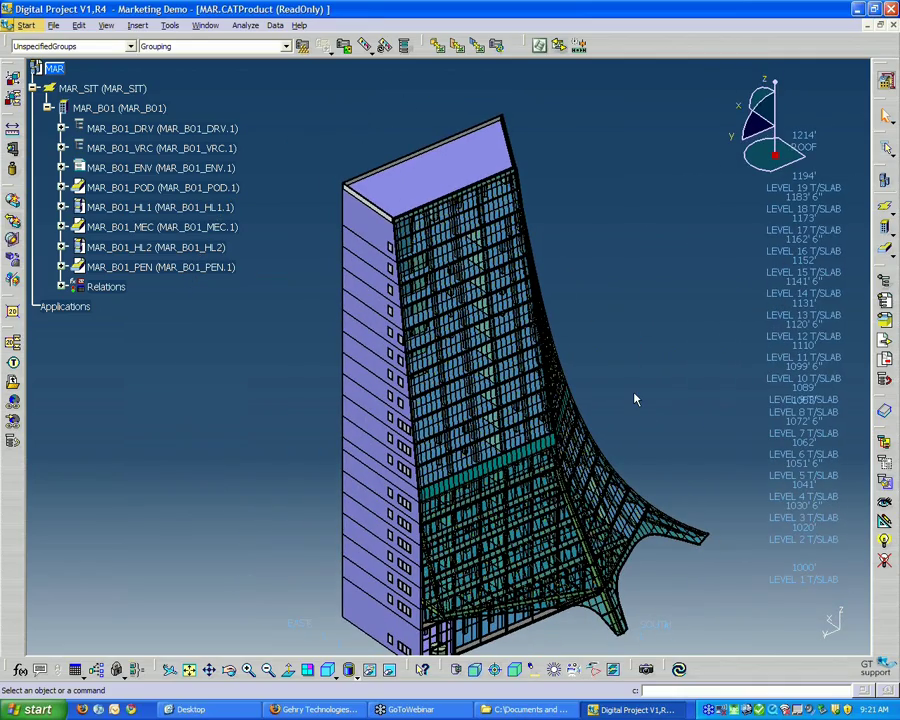
middle_click_drag(665, 362, 541, 353)
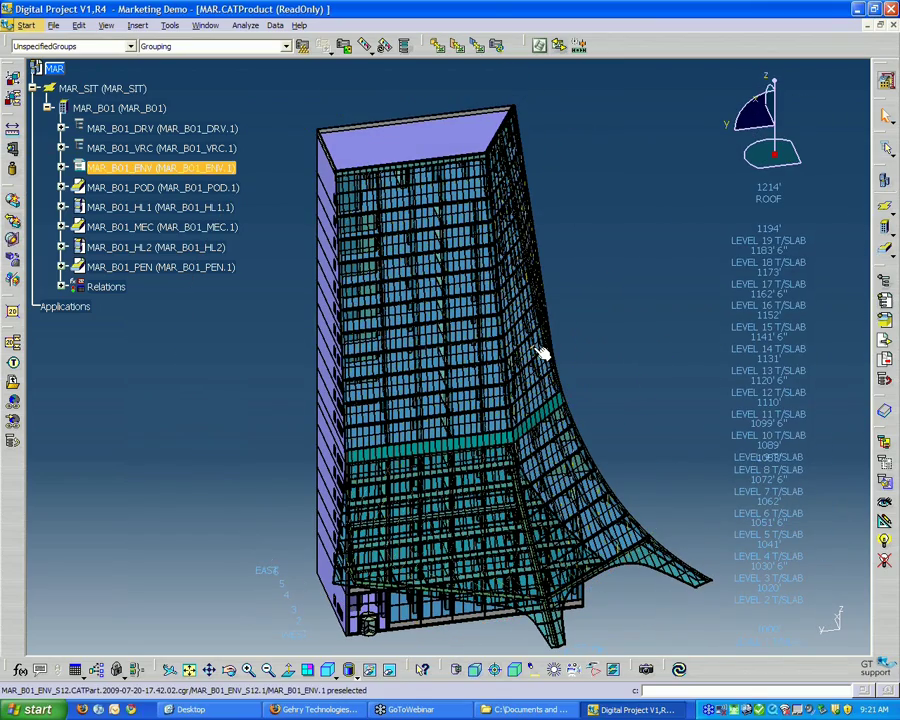
middle_click_drag(560, 325, 604, 421)
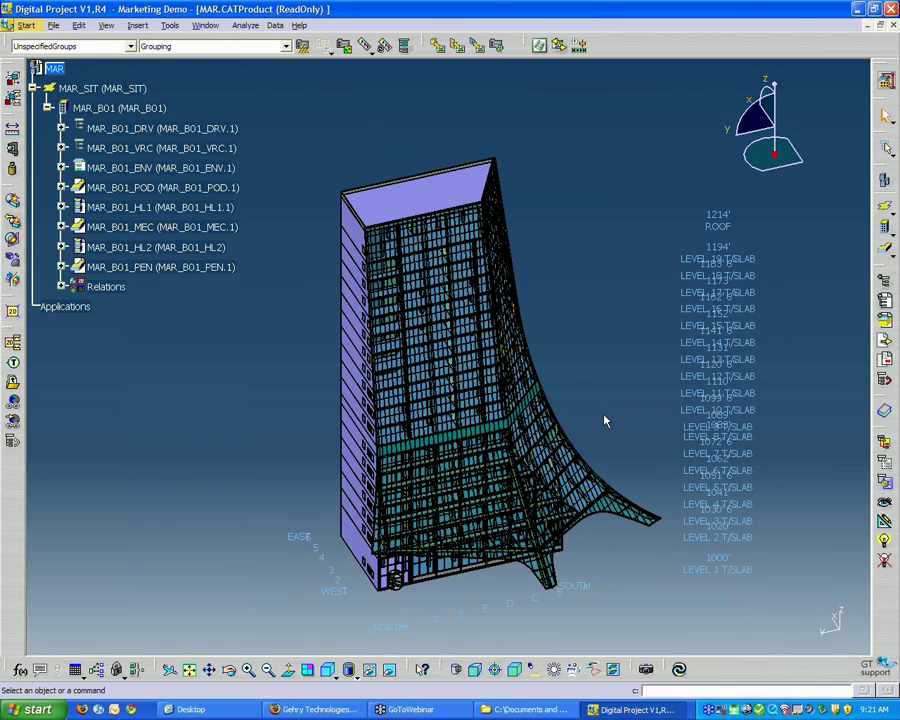
- Open Tools > Options, reposition the dialog, and select the Devices and Virtual Reality page
left_click(171, 26)
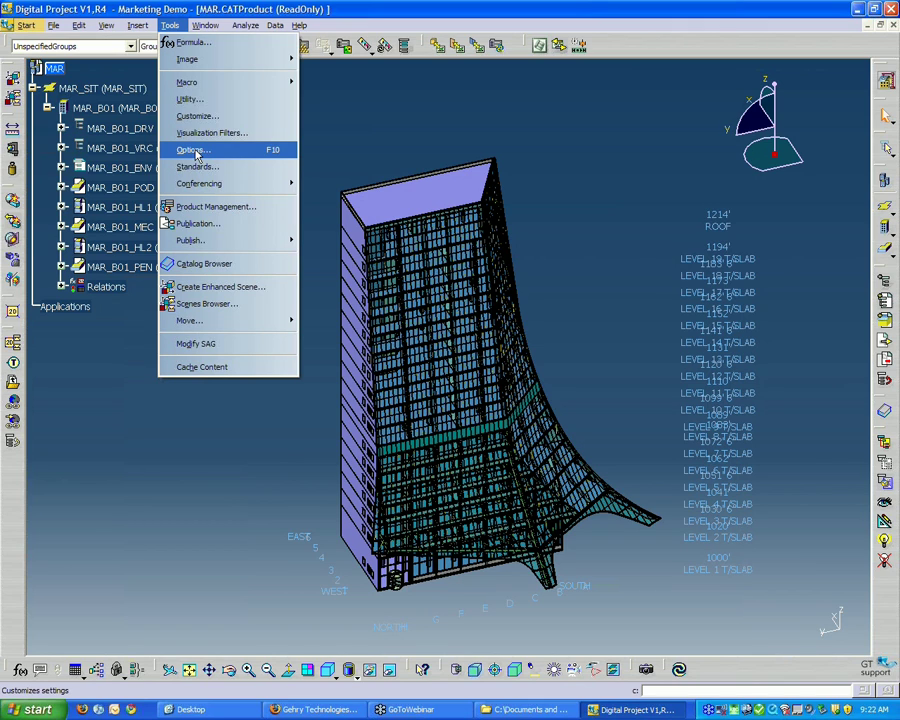
left_click(196, 153)
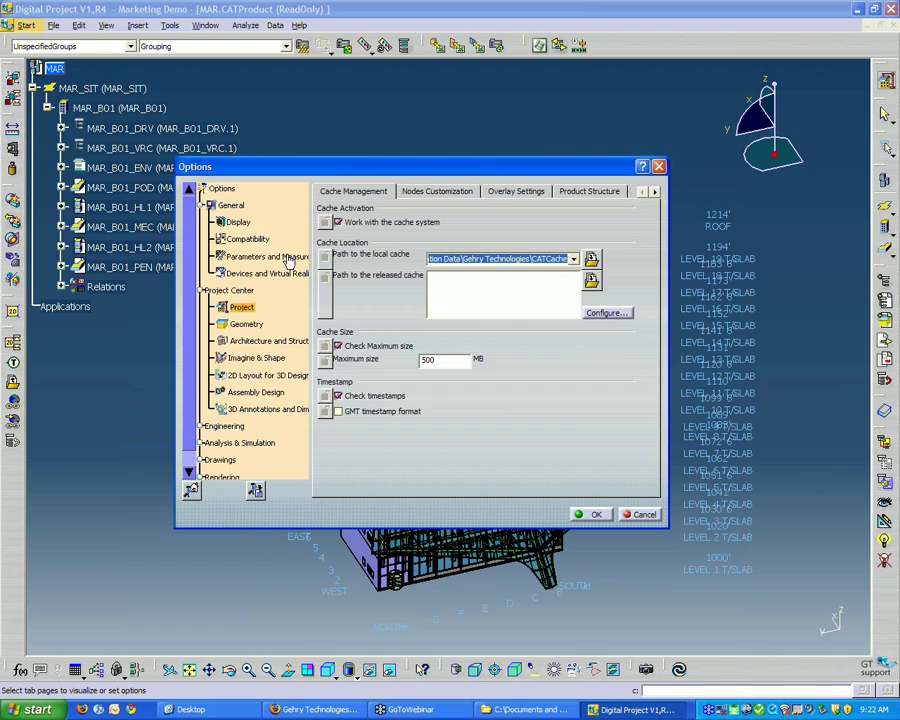
left_click_drag(309, 172, 353, 129)
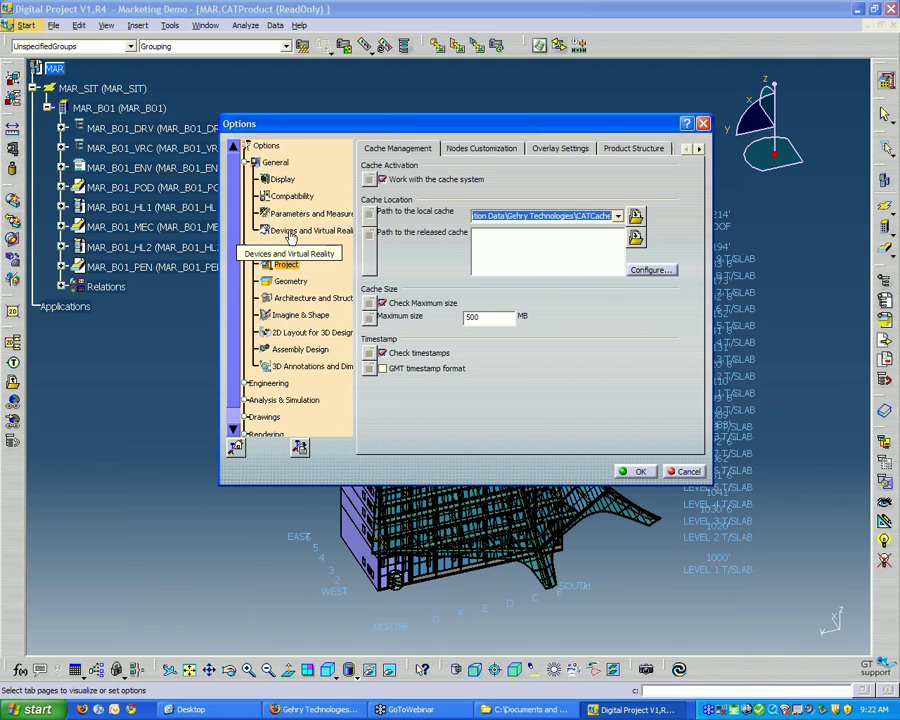
left_click_drag(310, 128, 292, 129)
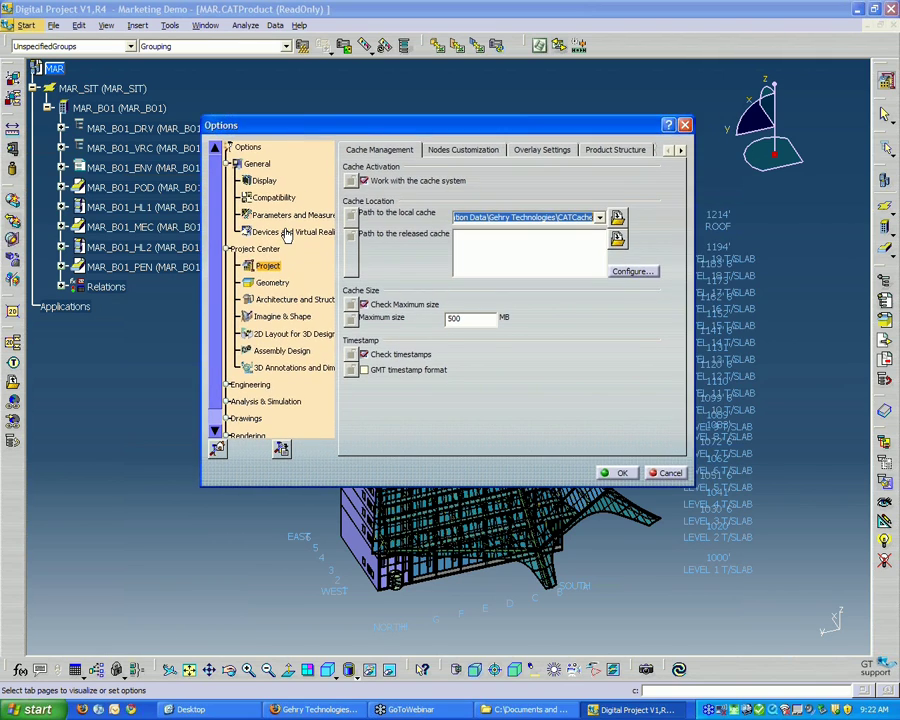
left_click(292, 231)
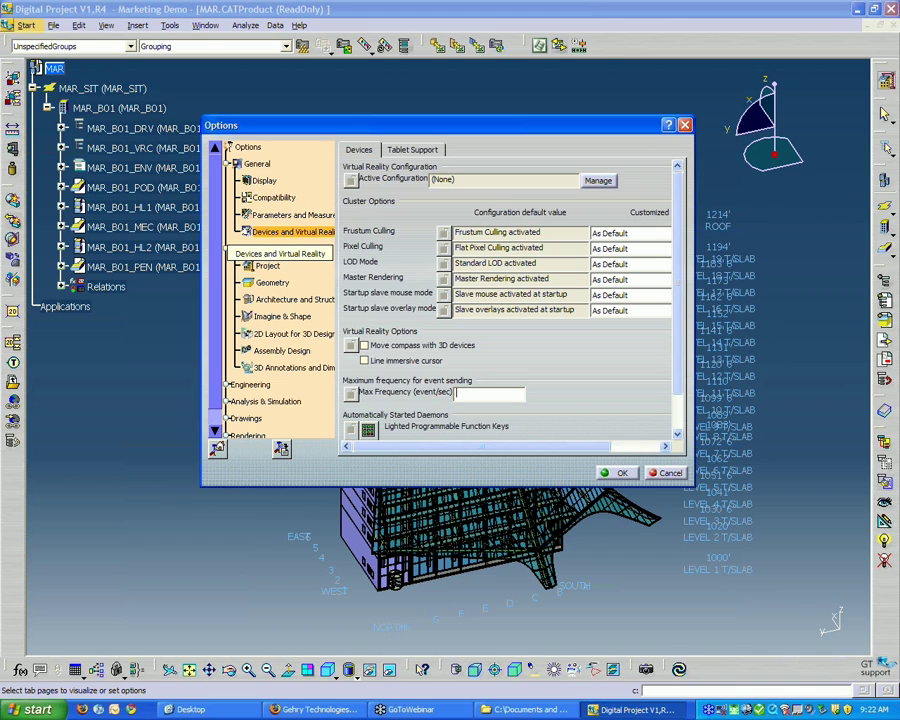
- Check Activate Transformation Pad on the Tablet Support tab and confirm with OK
left_click_drag(335, 130, 306, 131)
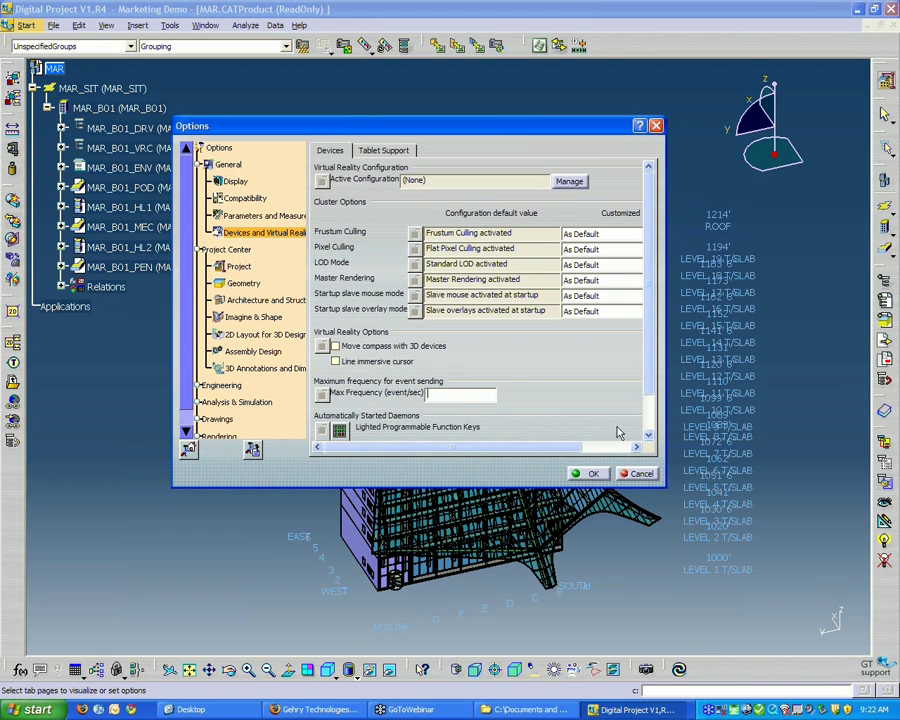
left_click(396, 152)
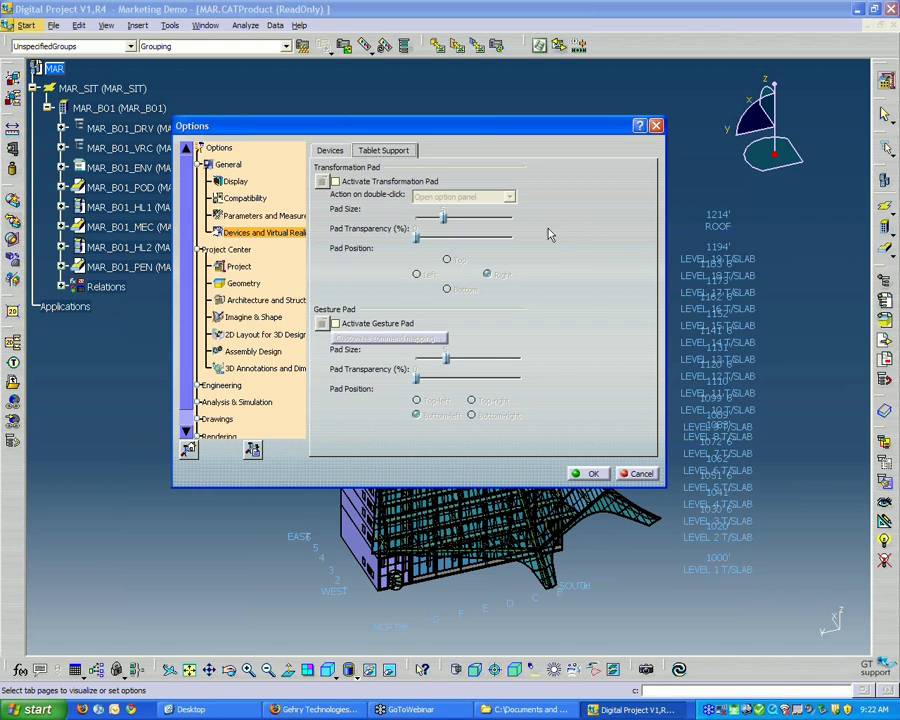
left_click(330, 150)
left_click(376, 151)
left_click(330, 150)
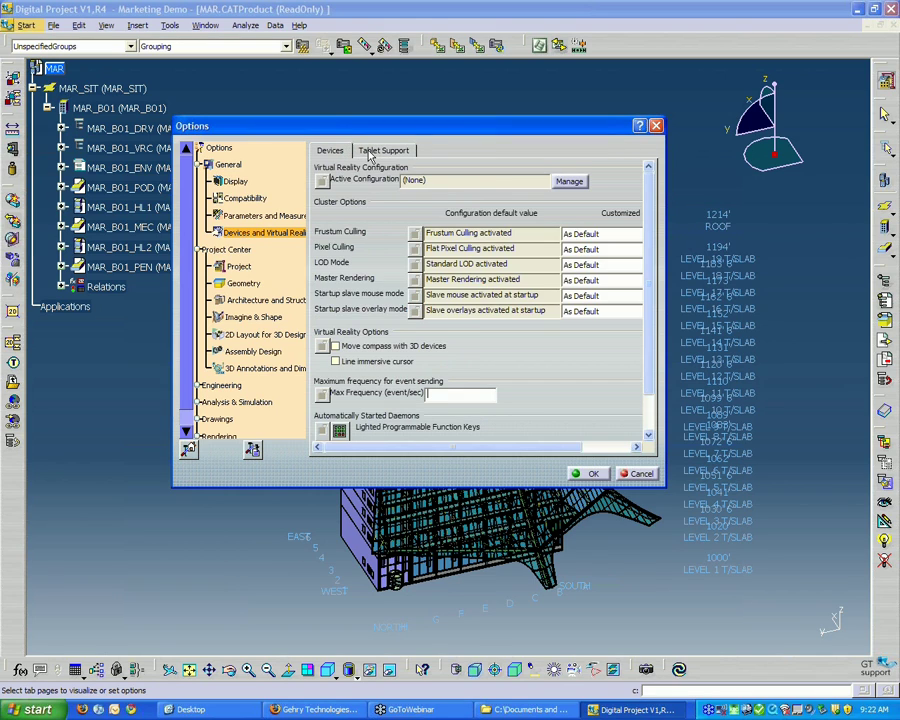
left_click(383, 150)
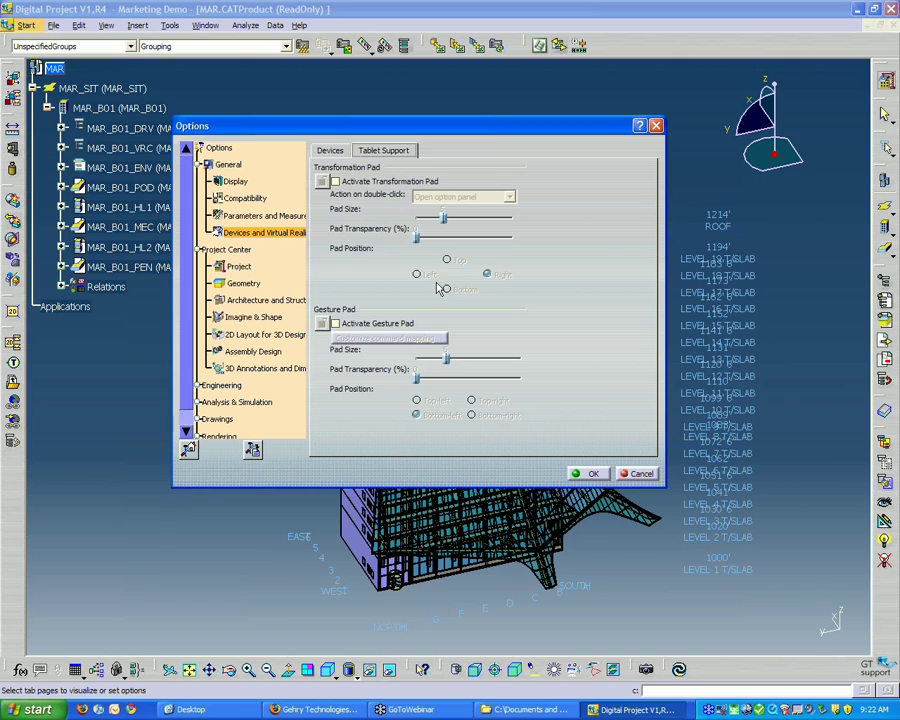
left_click(335, 182)
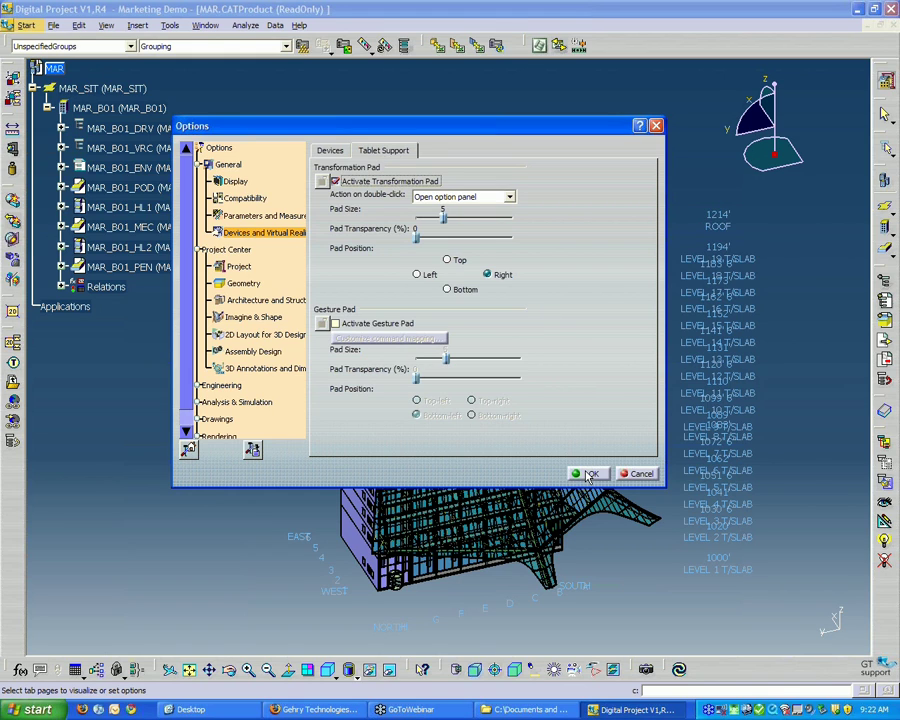
left_click(589, 475)
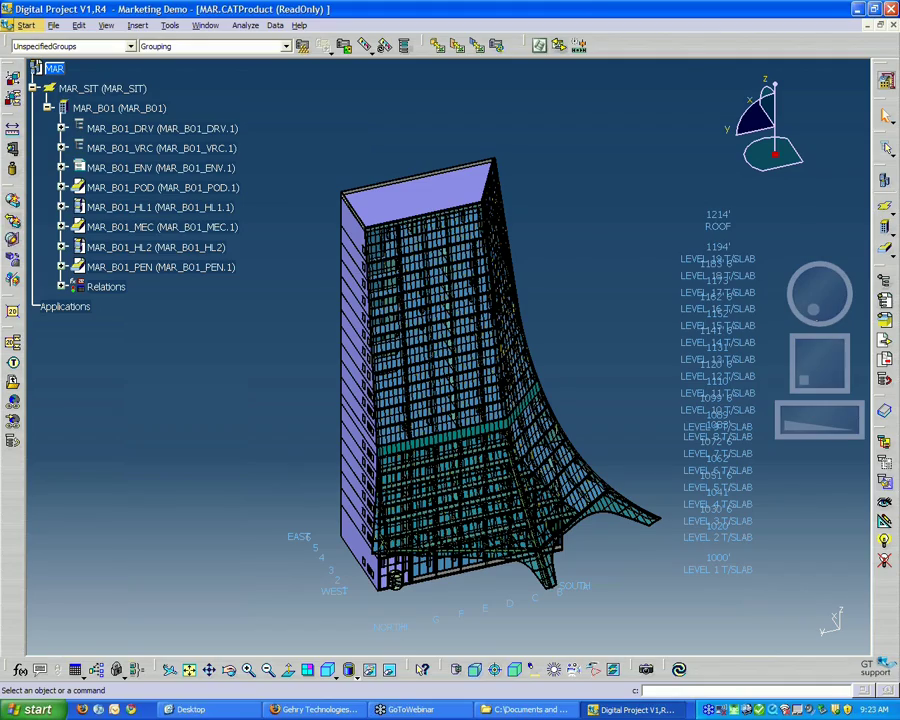
- Orbit and pan the tower up-right with the Transformation Pad, rotate it further, then reopen Tools > Options
mouse_move(816, 308)
left_mouse_down()
mouse_move(818, 316)
mouse_move(816, 298)
mouse_move(808, 306)
mouse_move(833, 295)
mouse_move(812, 304)
mouse_move(818, 300)
left_mouse_up()
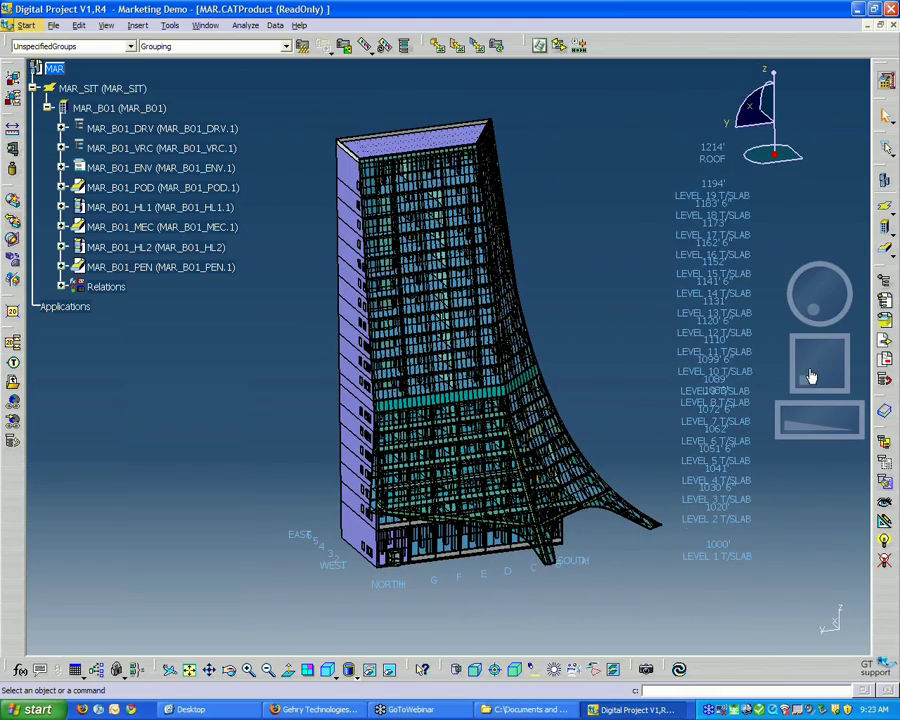
left_click_drag(815, 368, 788, 426)
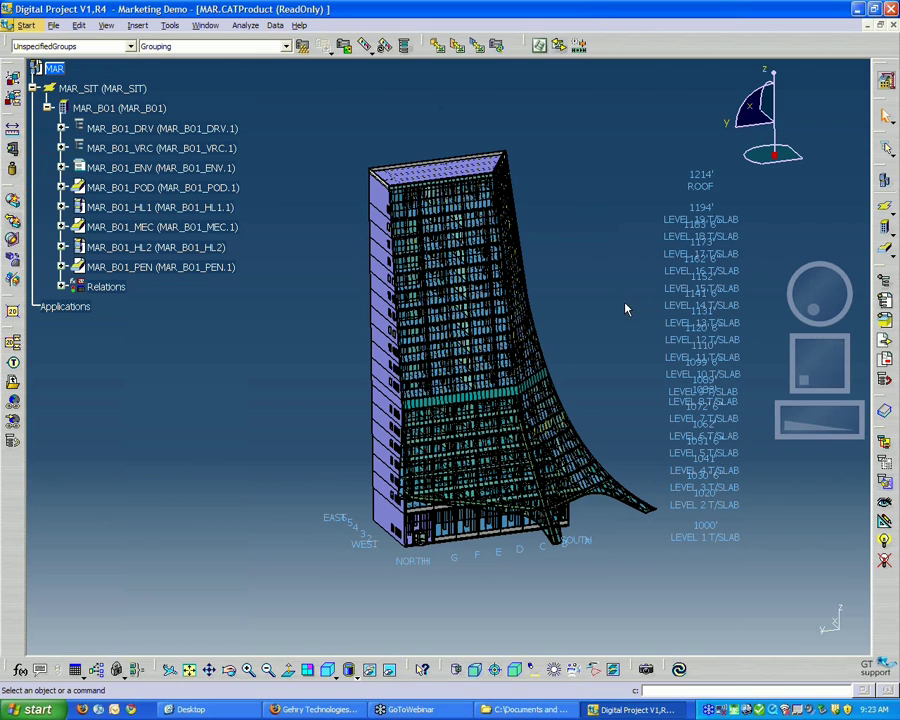
middle_click_drag(625, 309, 619, 394)
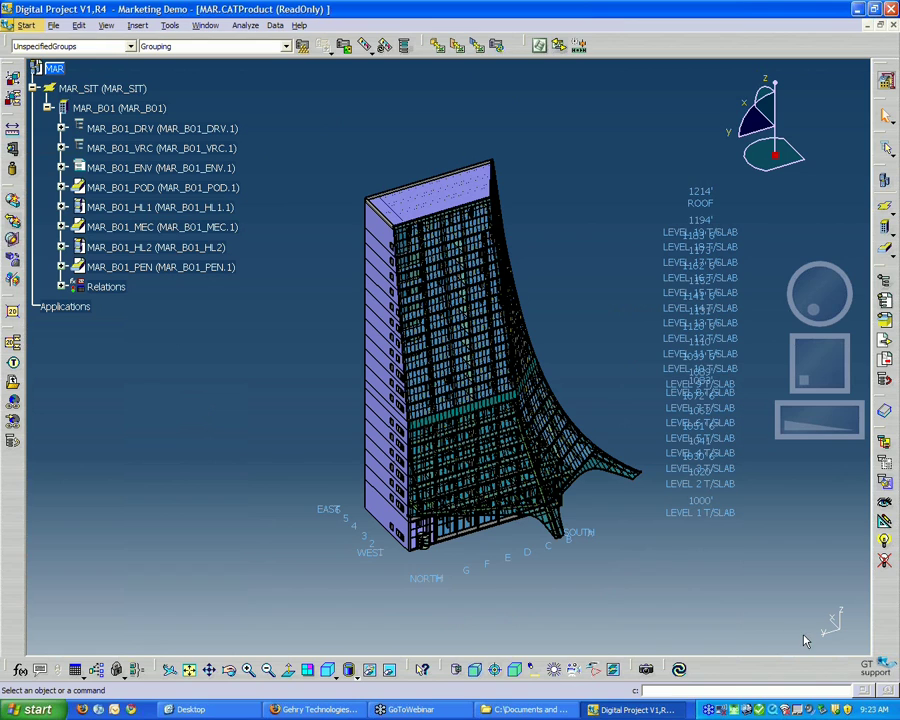
middle_click_drag(615, 556, 623, 601)
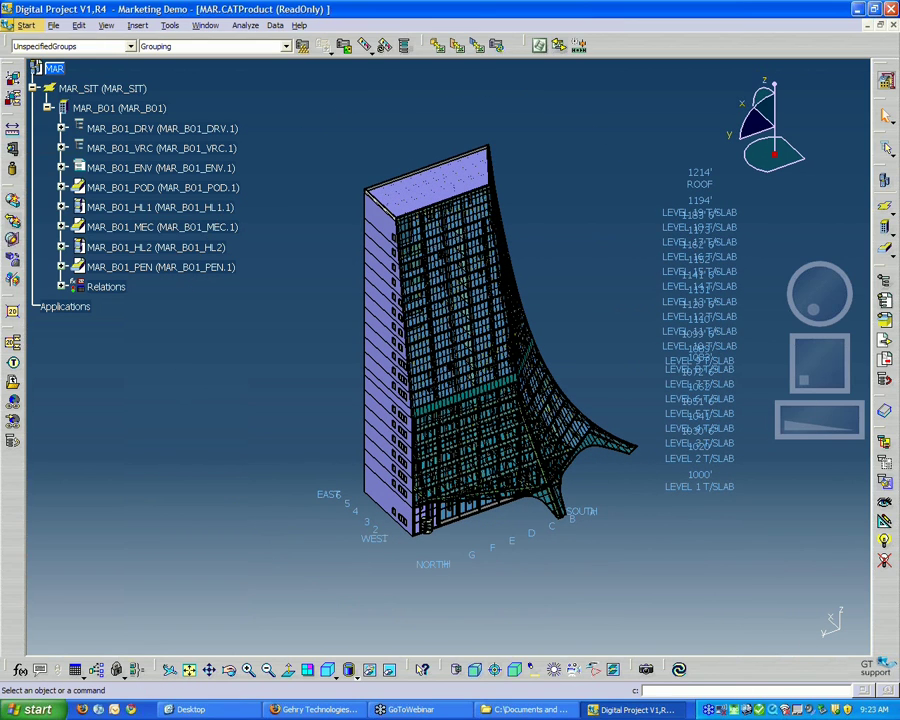
key("alt+t")
key("o")
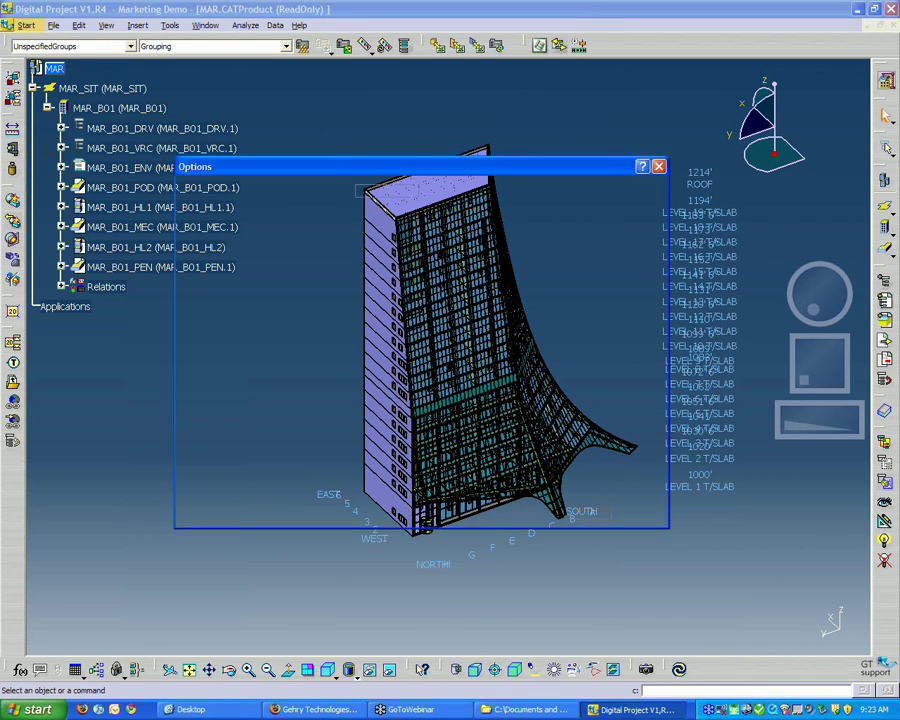